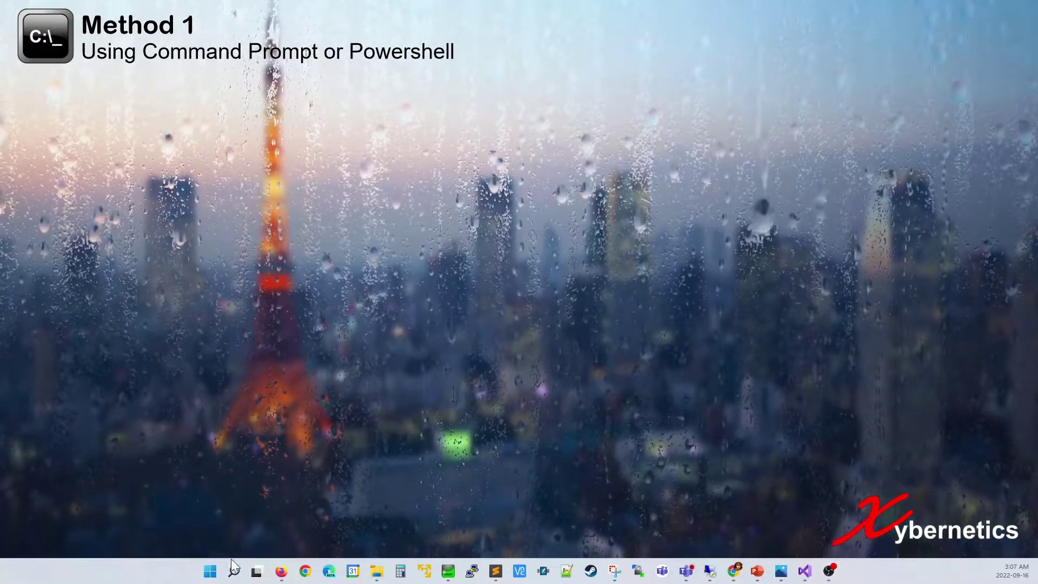
# Search the Start menu for 'cmd' and launch Command Prompt.
pyautogui.click(214, 568)
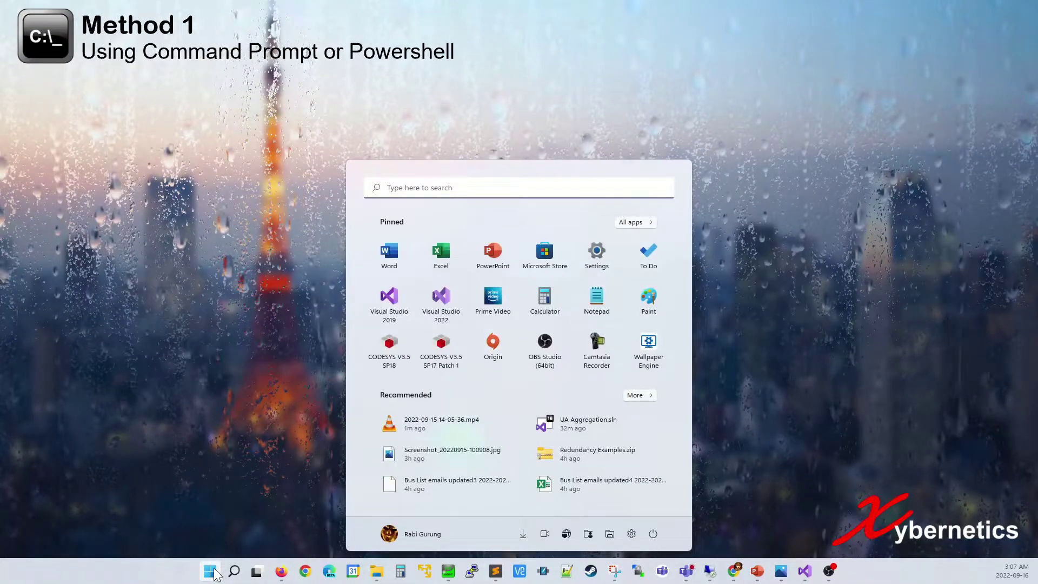
pyautogui.write('cmd')
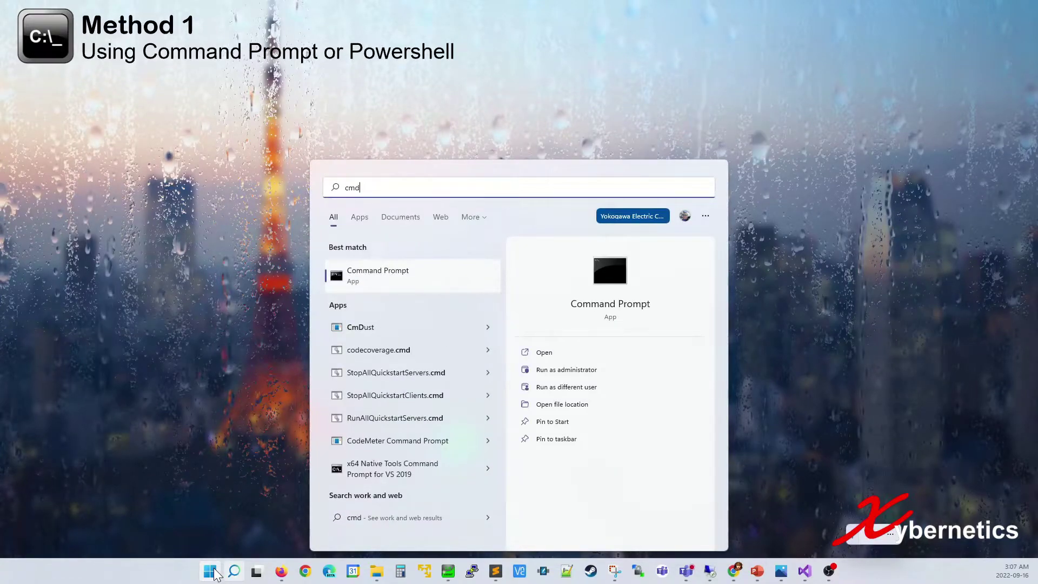
pyautogui.press('Return')
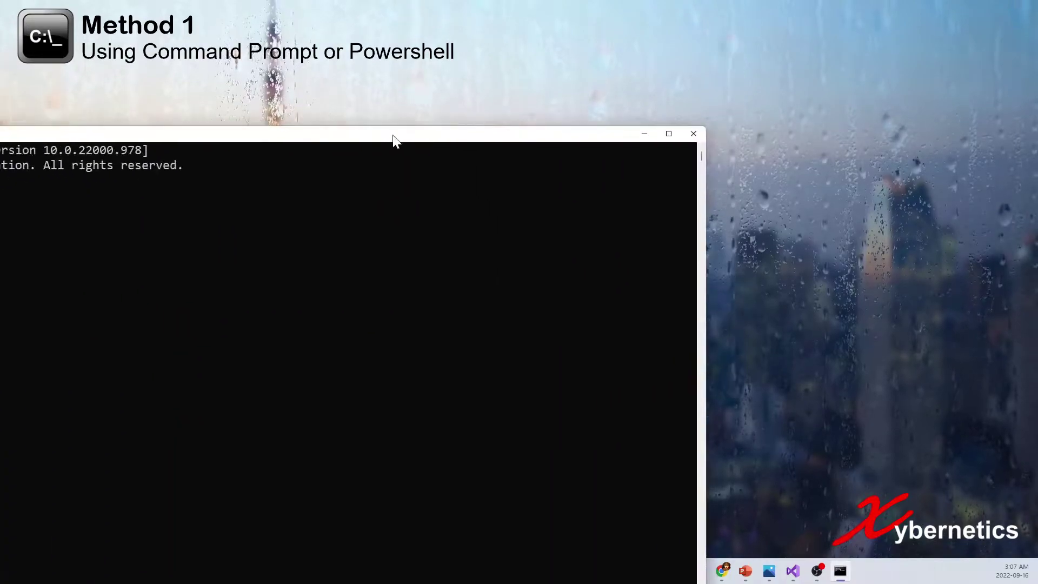
# Move and shrink the Command Prompt window so it sits centred on screen.
pyautogui.moveTo(393, 141); pyautogui.dragTo(601, 78)
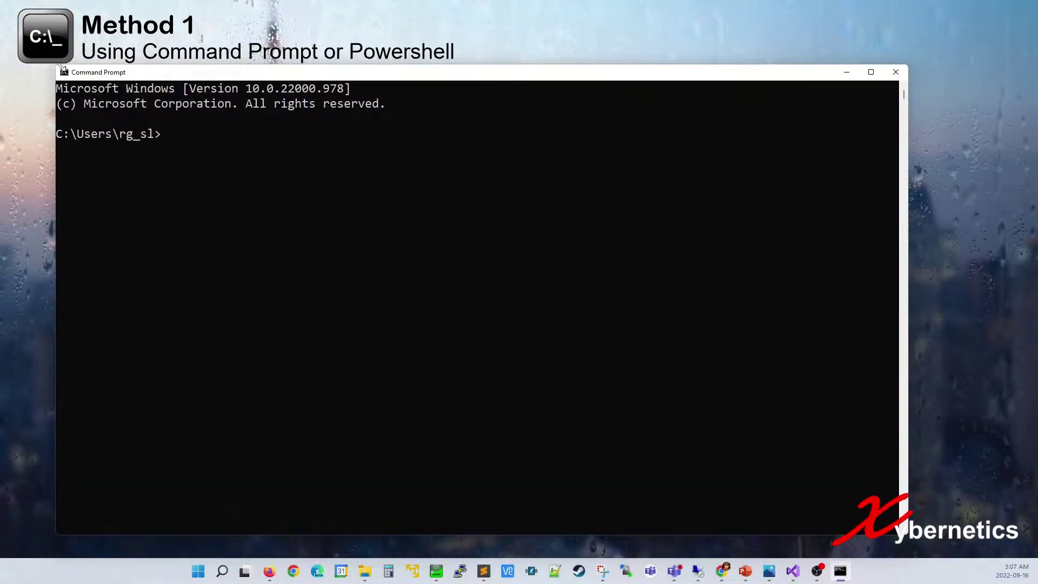
pyautogui.moveTo(62, 68); pyautogui.dragTo(371, 157)
pyautogui.moveTo(520, 169); pyautogui.dragTo(387, 130)
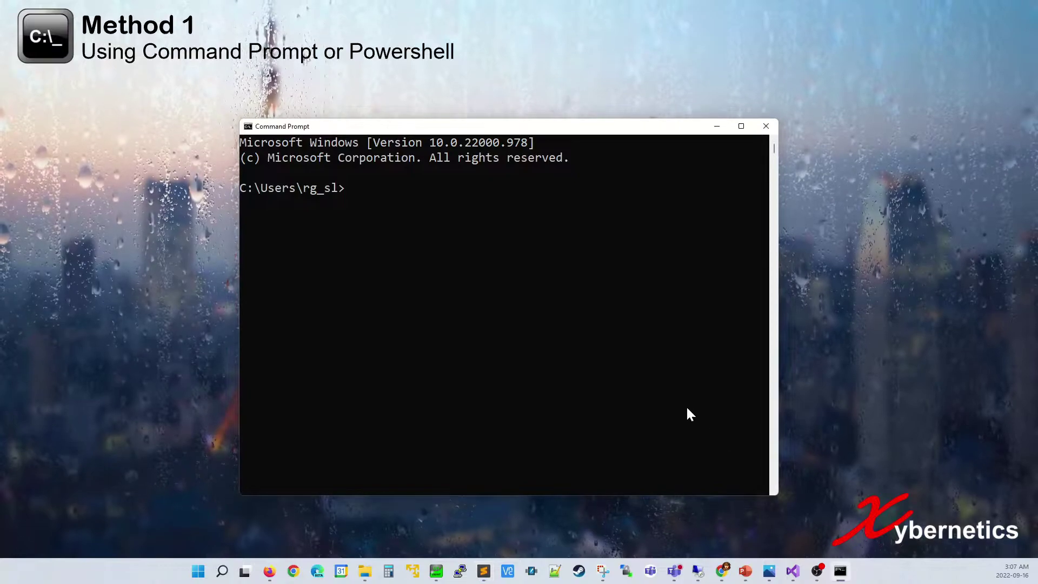
# Paste reg query "HKLM\SOFTWARE\Microsoft\Net Framework Setup\NDP" /s at the prompt and widen the console.
pyautogui.rightClick(670, 391)
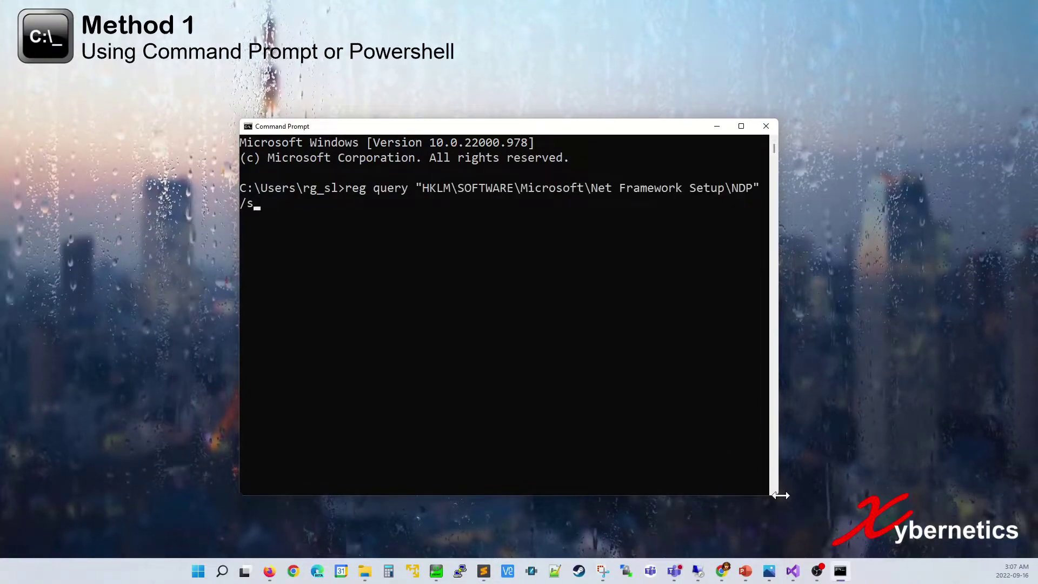
pyautogui.moveTo(777, 493); pyautogui.dragTo(899, 426)
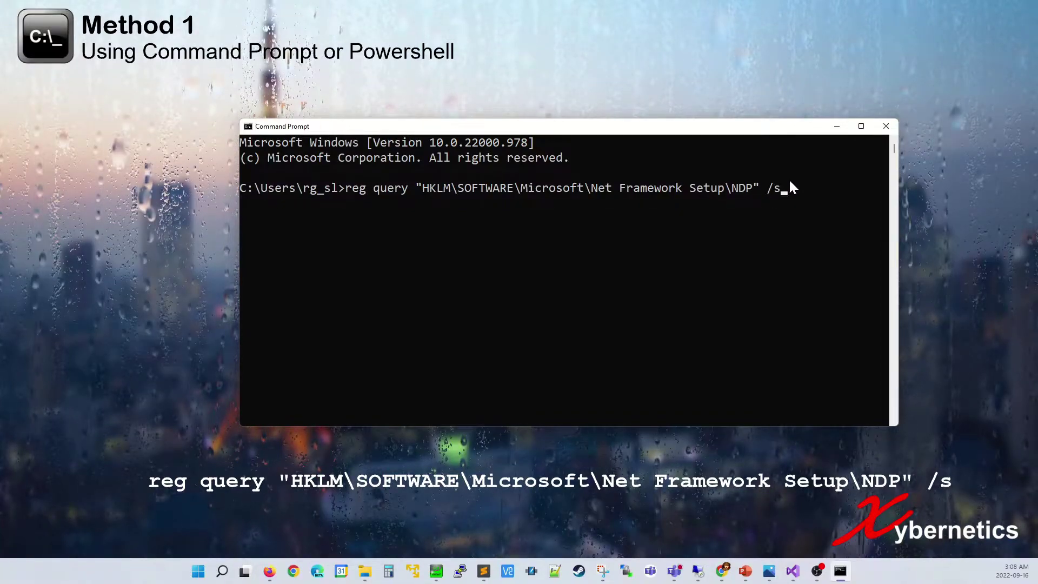
# Run the NDP reg query and highlight the 4.8.04161 version number in the output.
pyautogui.press('Return')
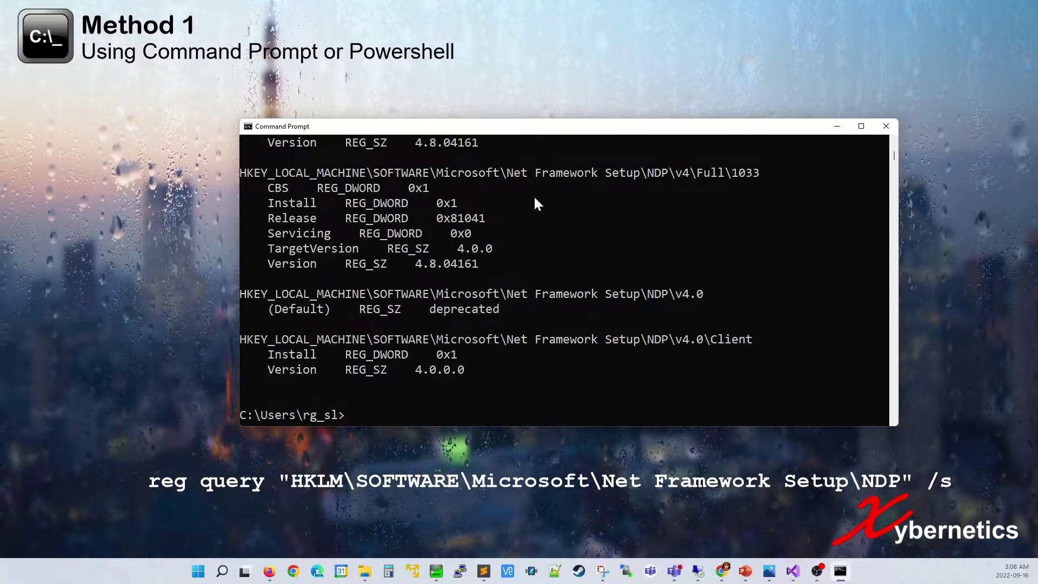
pyautogui.scroll(6, 455, 338)
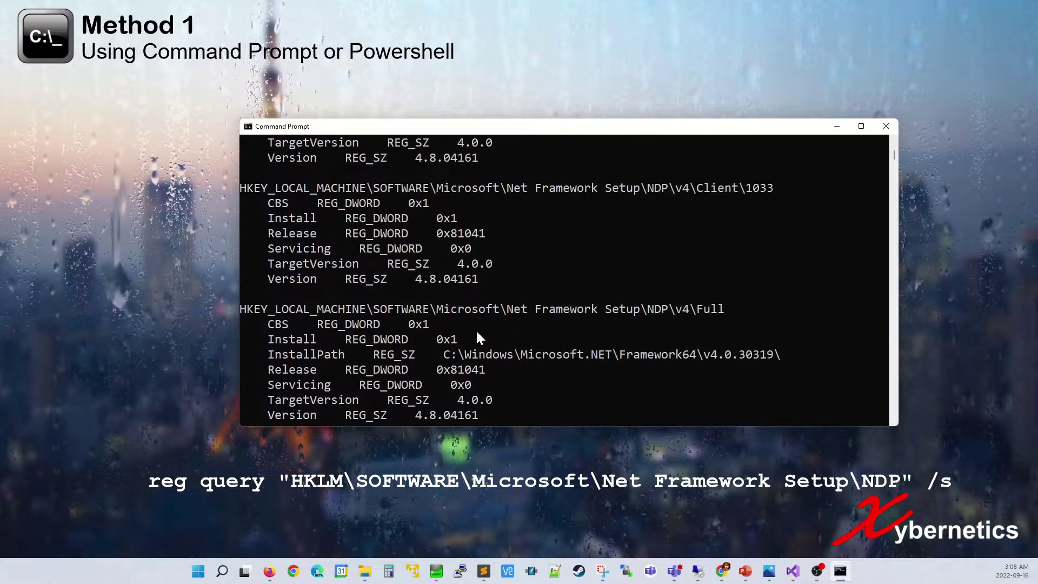
pyautogui.click(489, 281)
pyautogui.moveTo(416, 279); pyautogui.dragTo(436, 282)
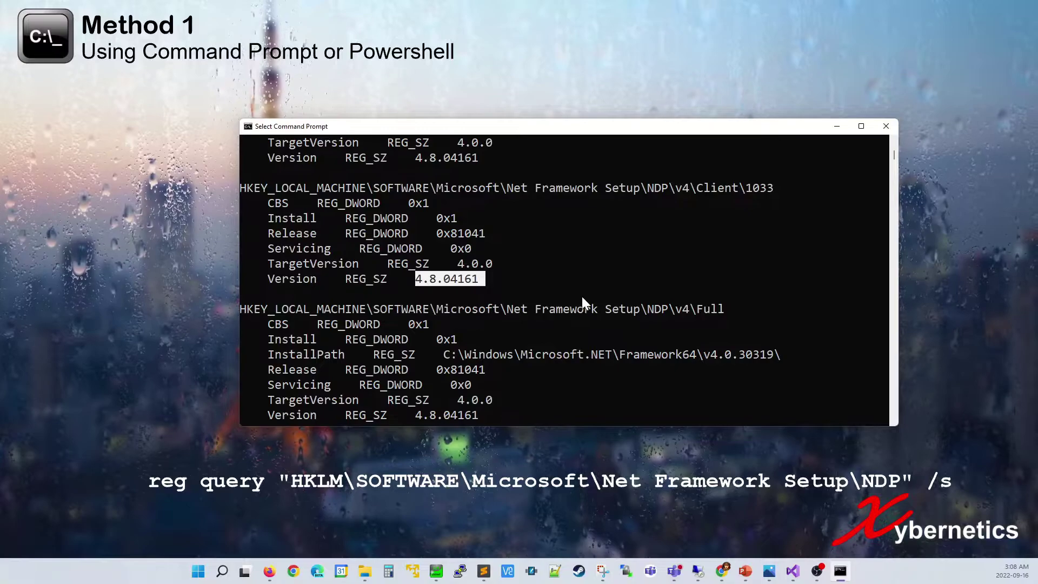
# Scroll the output and highlight another Version value, such as 3.5.30729.4926.
pyautogui.scroll(15, 675, 223)
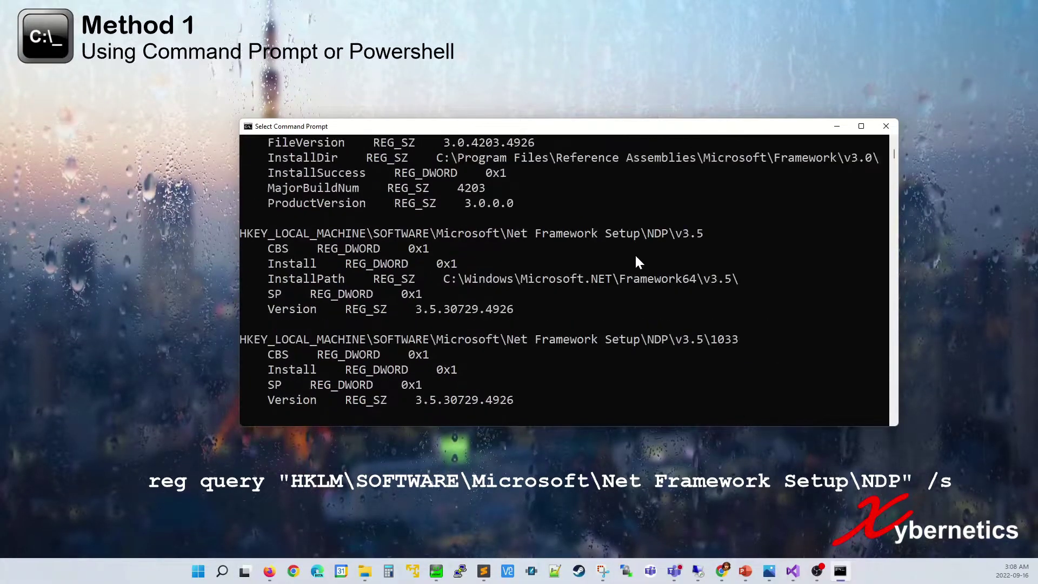
pyautogui.scroll(-4, 677, 344)
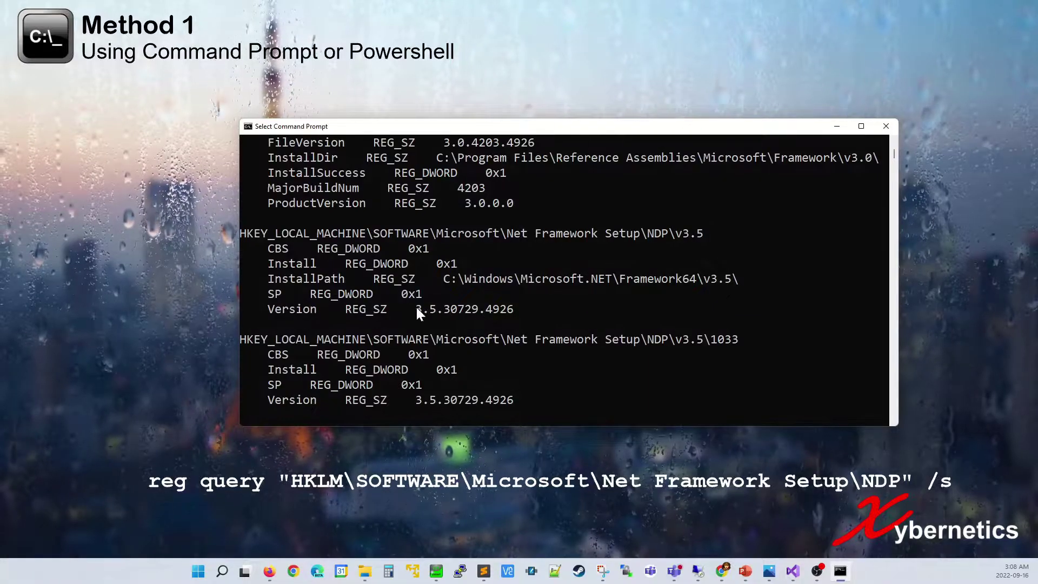
pyautogui.moveTo(417, 308); pyautogui.dragTo(513, 312)
pyautogui.scroll(1, 595, 325)
pyautogui.scroll(7, 597, 324)
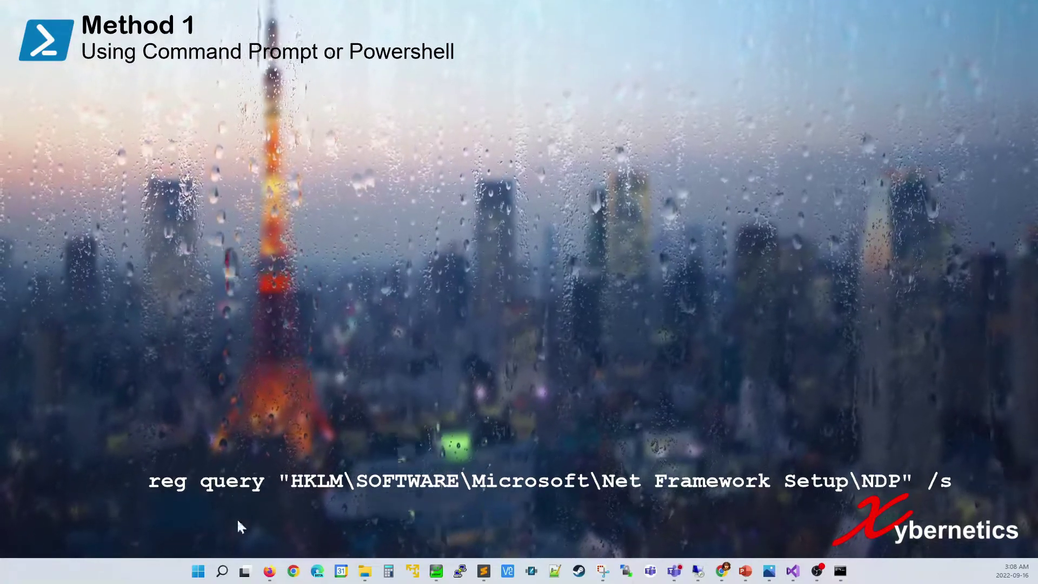
# Search the Start menu for 'powe' and launch Windows PowerShell.
pyautogui.click(201, 571)
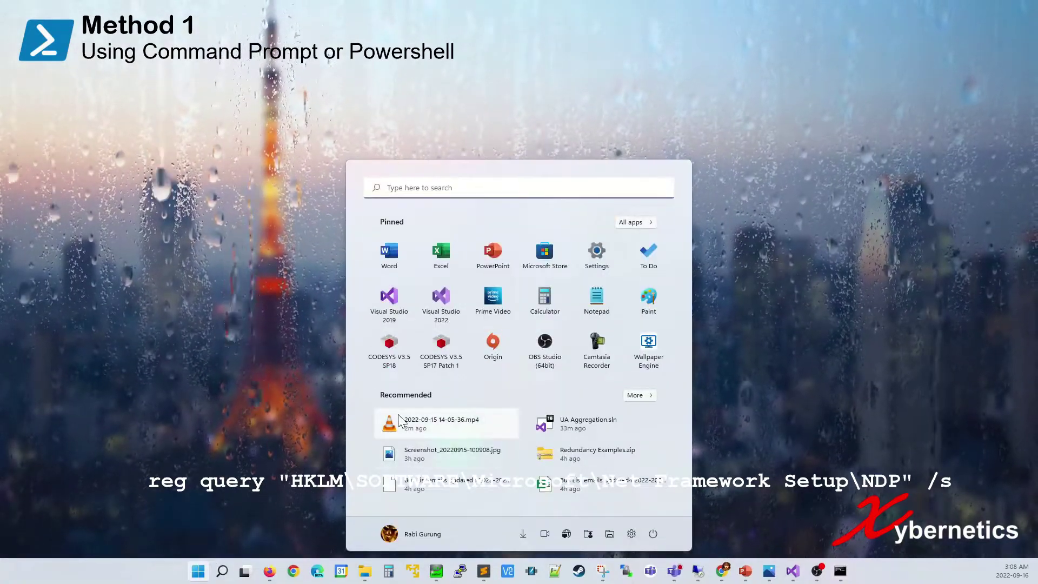
pyautogui.write('powe')
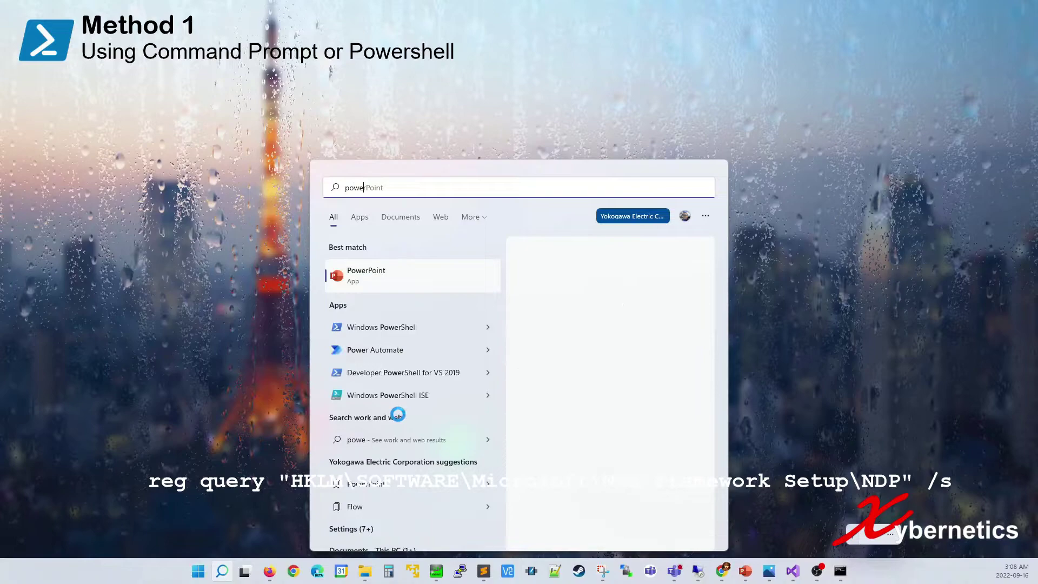
pyautogui.press('Down')
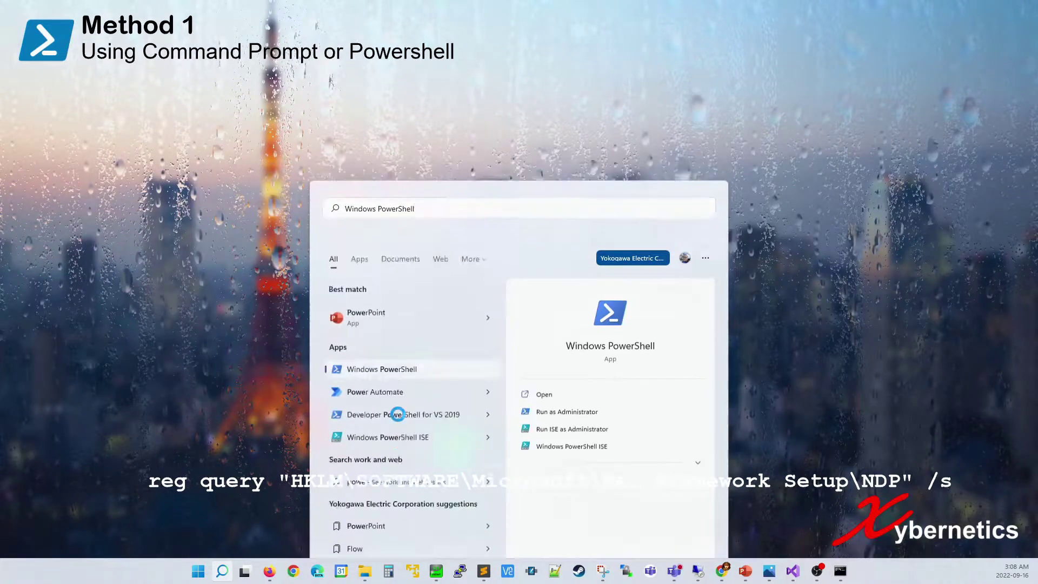
pyautogui.press('Return')
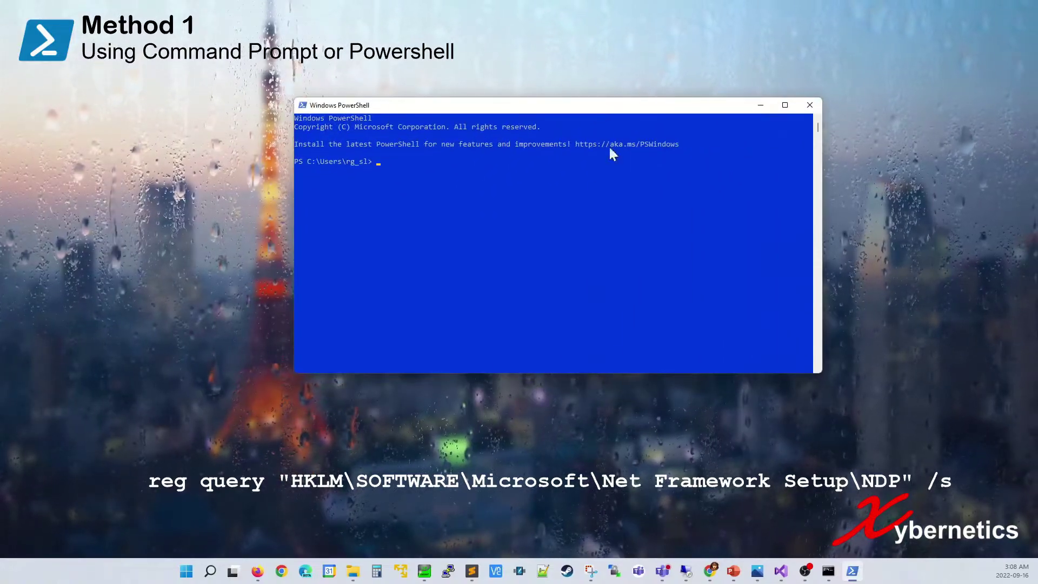
# Enlarge the PowerShell font, move the window up-left, and paste the NDP reg query command.
pyautogui.scroll(3, 568, 243)
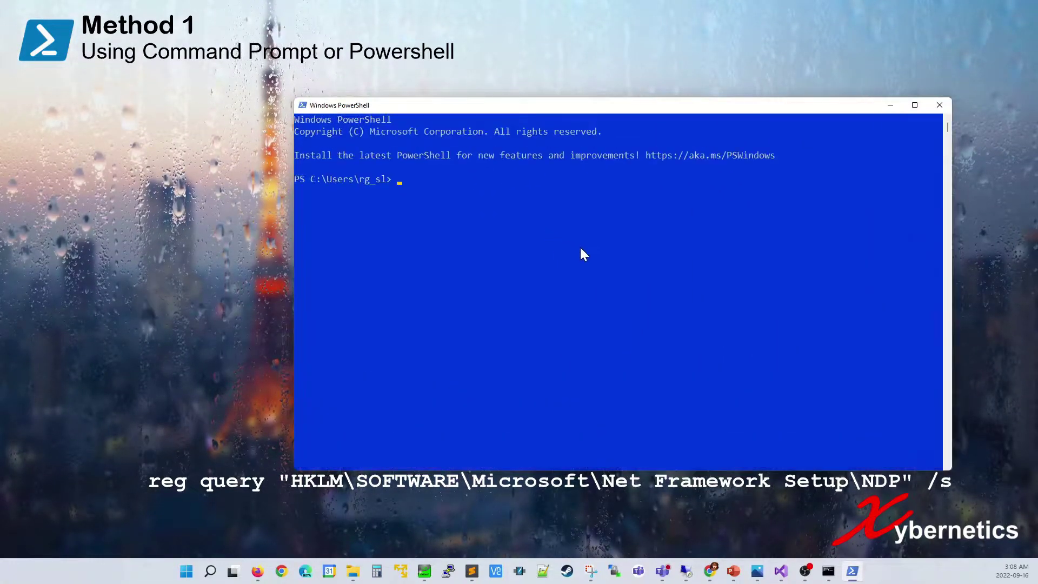
pyautogui.scroll(1, 433, 109)
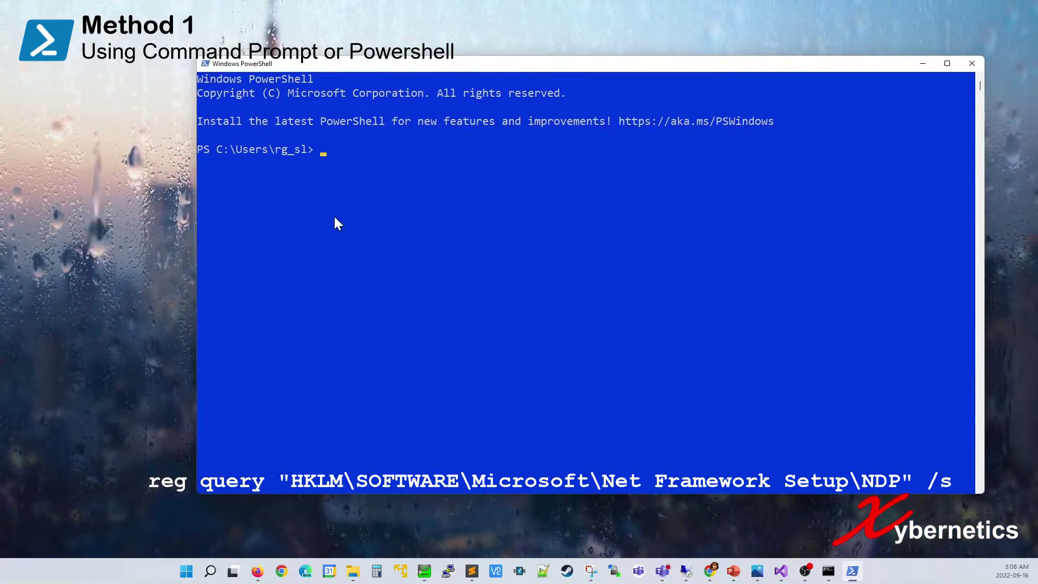
pyautogui.moveTo(425, 62); pyautogui.dragTo(355, 56)
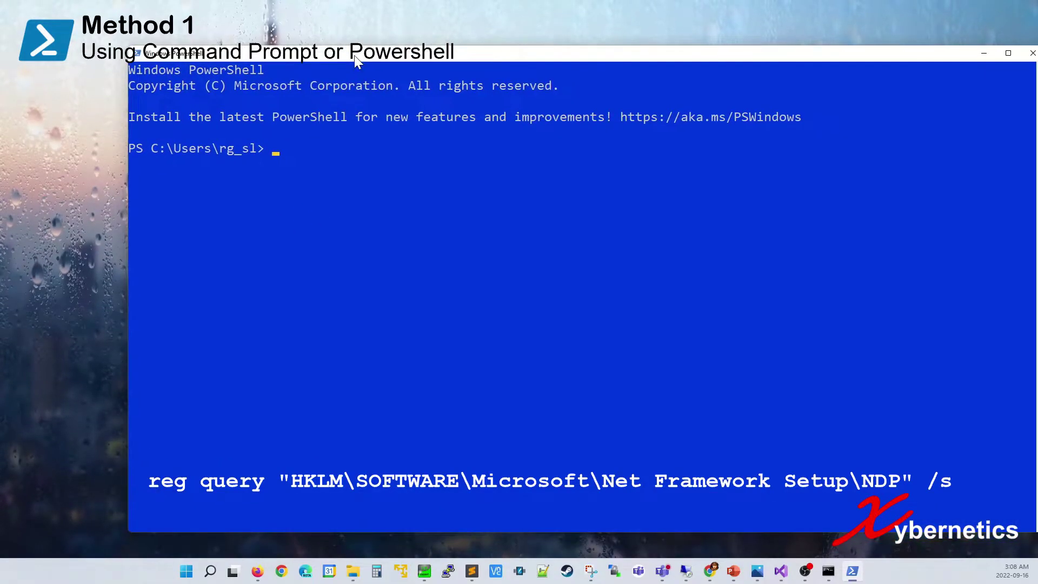
pyautogui.rightClick(292, 176)
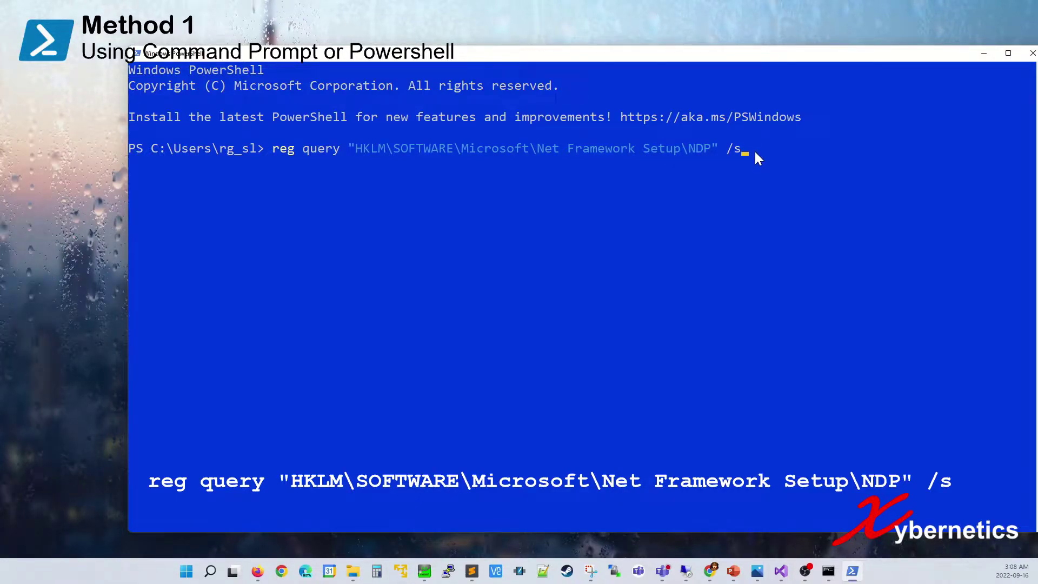
# Run the NDP reg query in PowerShell, showing v4 Full 4.8.04161, then close the window.
pyautogui.press('Return')
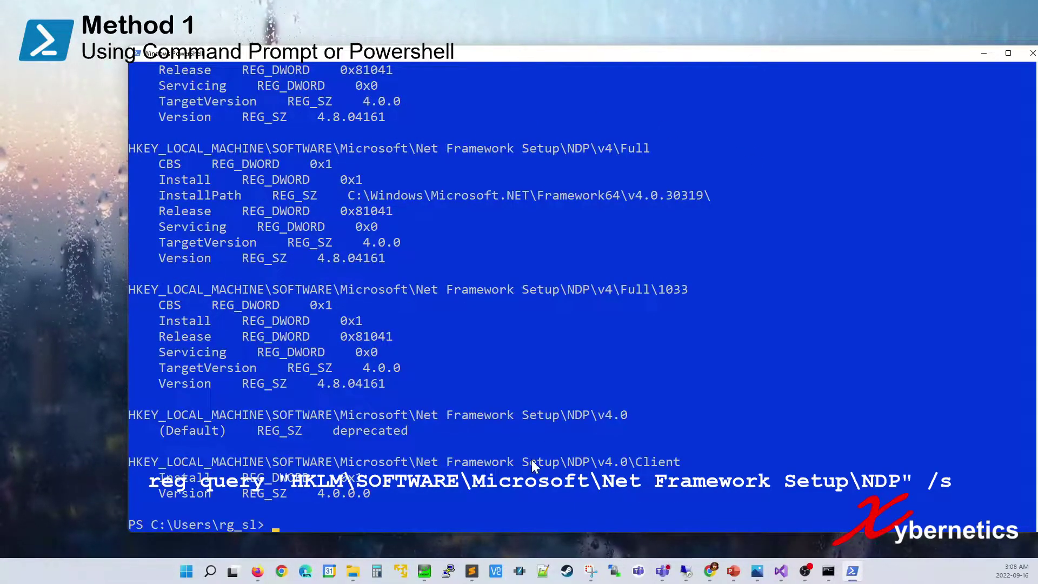
pyautogui.click(1032, 53)
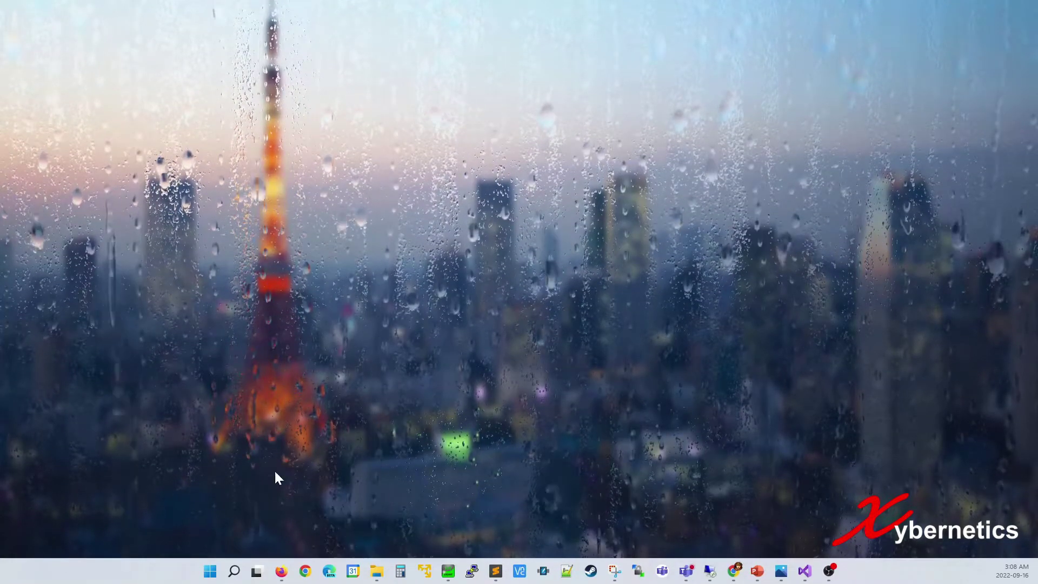
# Search the Start menu for 'rege' and launch Registry Editor.
pyautogui.click(210, 570)
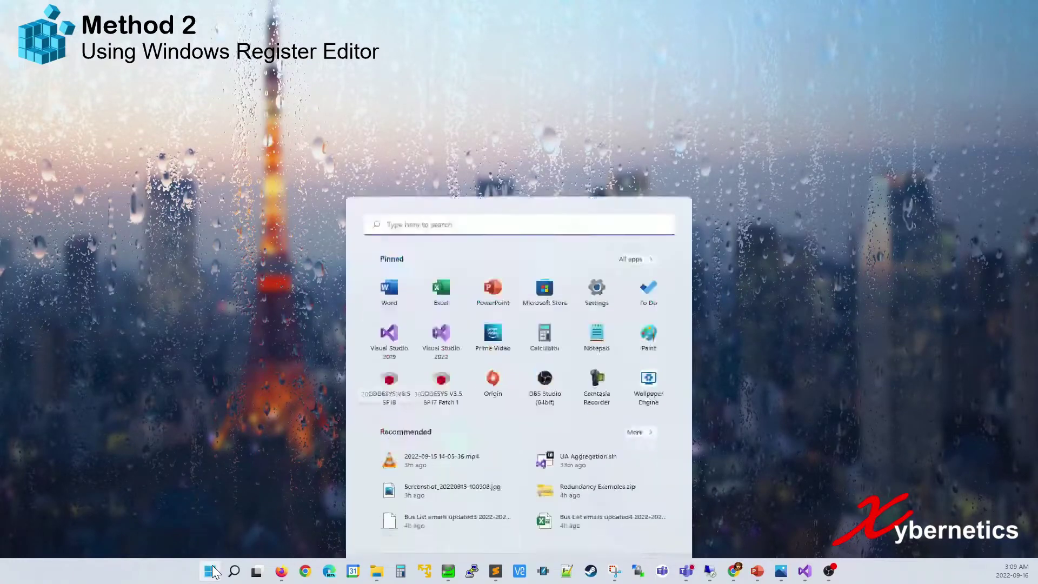
pyautogui.write('rege')
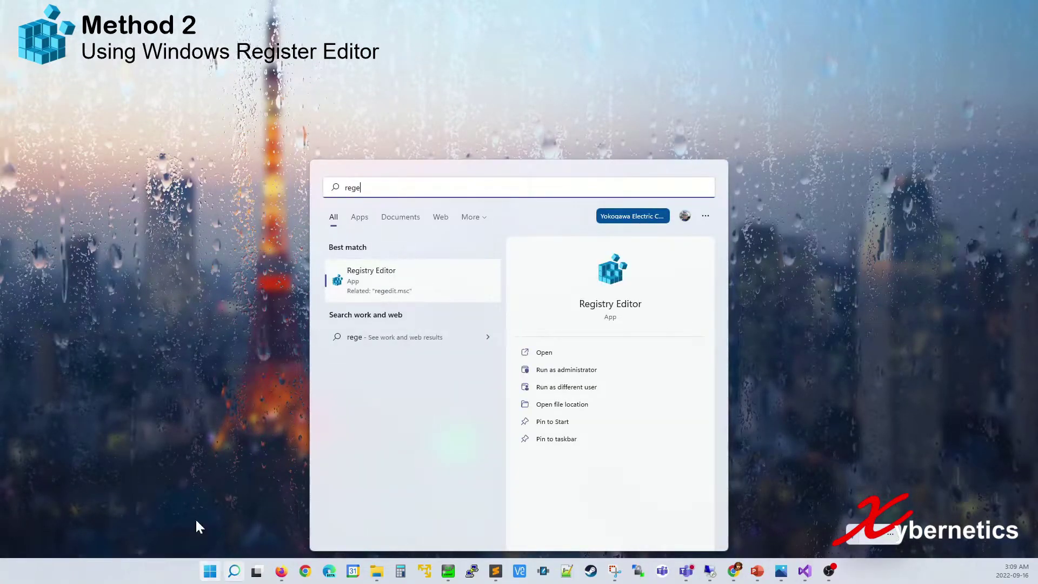
pyautogui.click(389, 288)
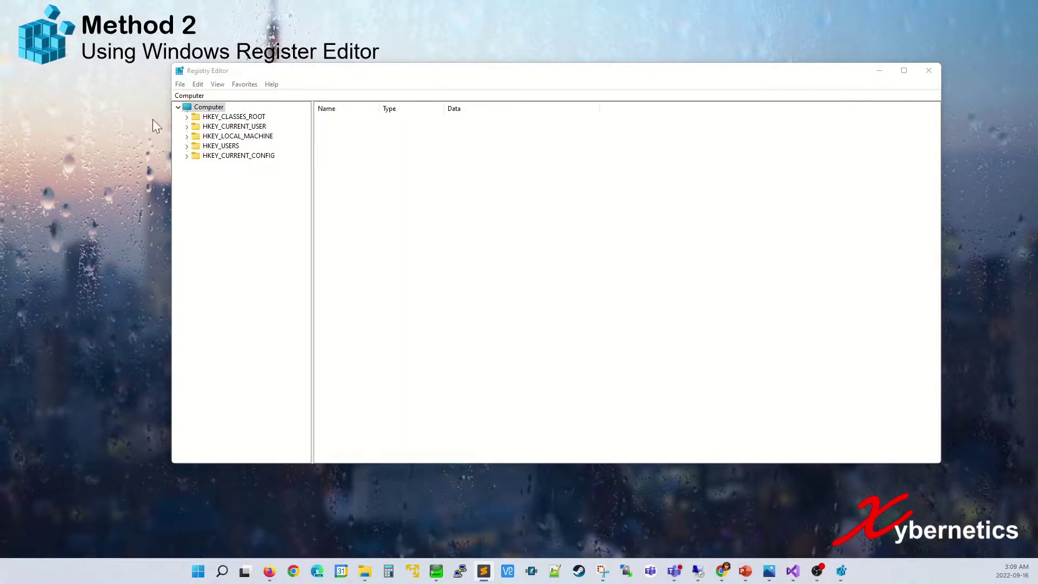
# Replace the address bar path with HKEY_LOCAL_MACHINE\SOFTWARE\Microsoft\NET Framework Setup\NDP to list its subkeys.
pyautogui.click(254, 96)
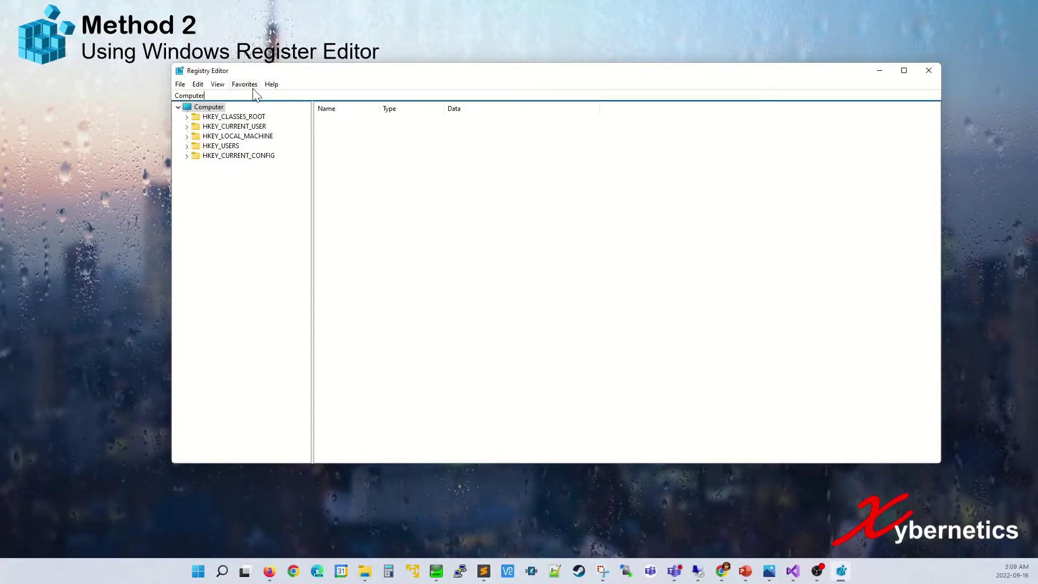
pyautogui.doubleClick(254, 96)
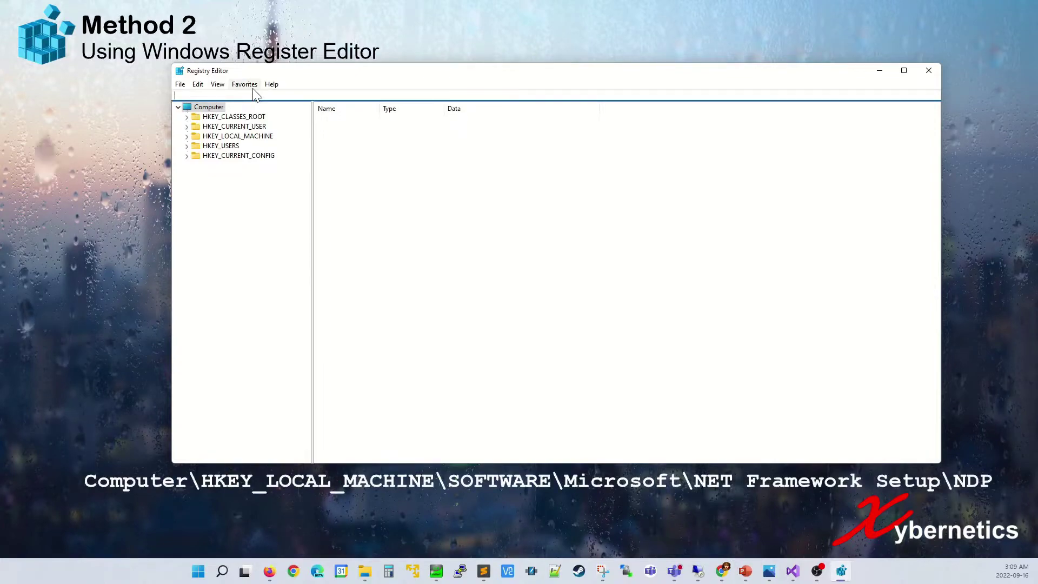
pyautogui.write('Computer\\HKEY_LOCAL_MACHINE\\SOFTWARE\\Microsoft\\NET Framework Setup\\NDP')
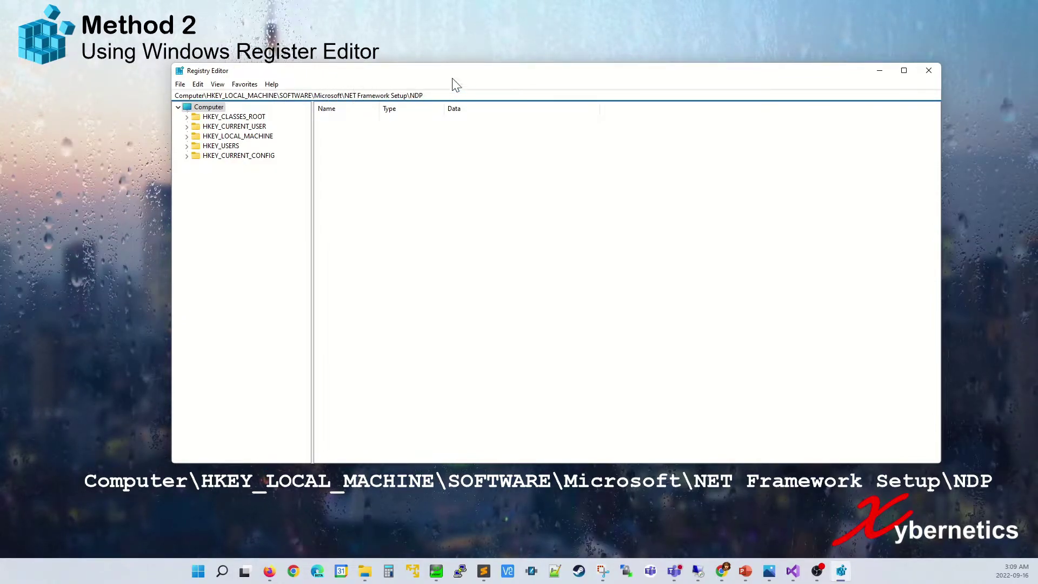
pyautogui.press('Return')
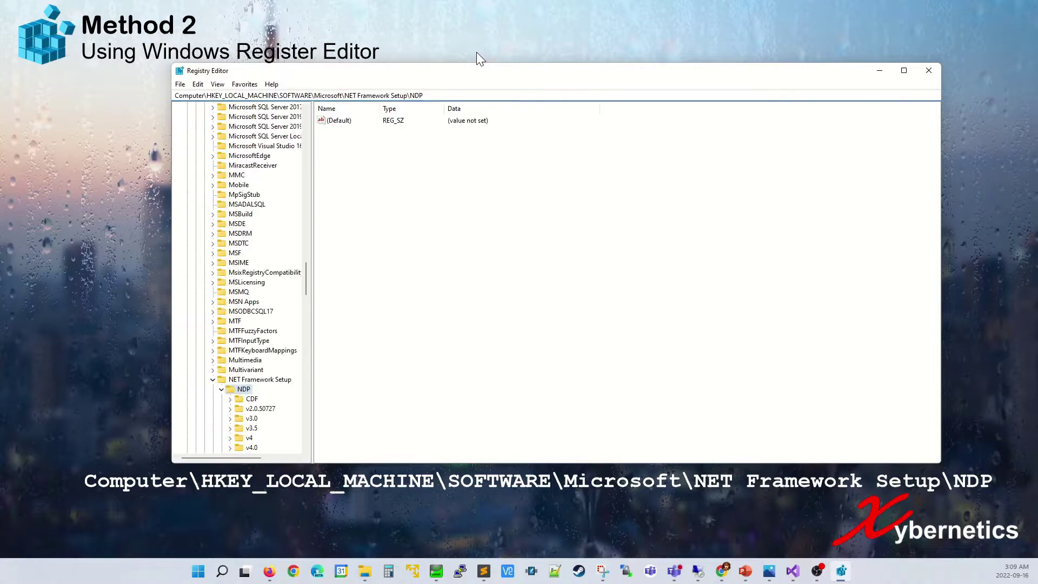
pyautogui.scroll(-6, 268, 389)
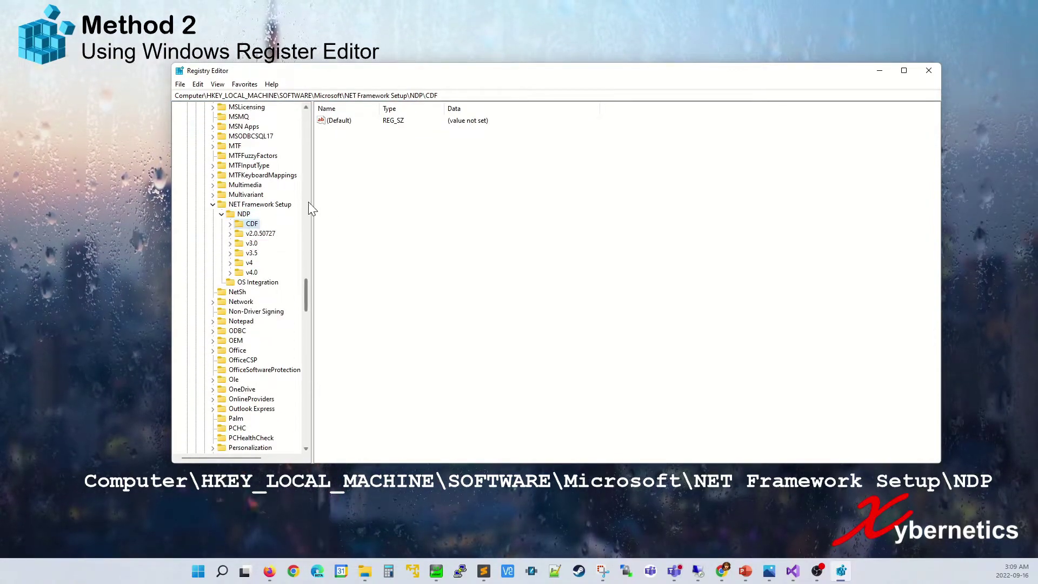
# Show the values of the v3.5 key, then the v4 key.
pyautogui.press('Down')
pyautogui.press('Down')
pyautogui.press('Down')
pyautogui.press('Down')
pyautogui.press('Down')
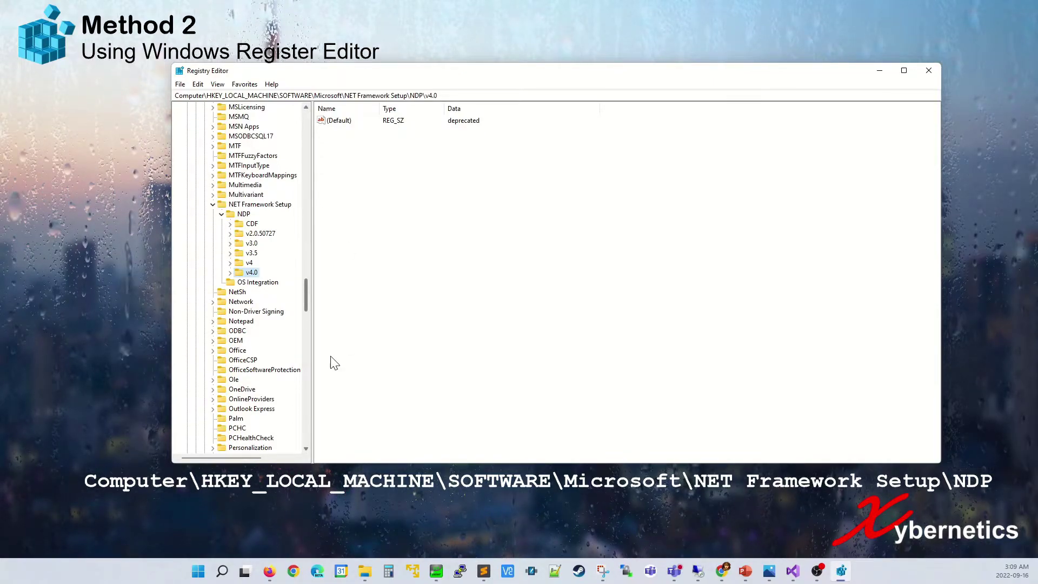
pyautogui.click(252, 254)
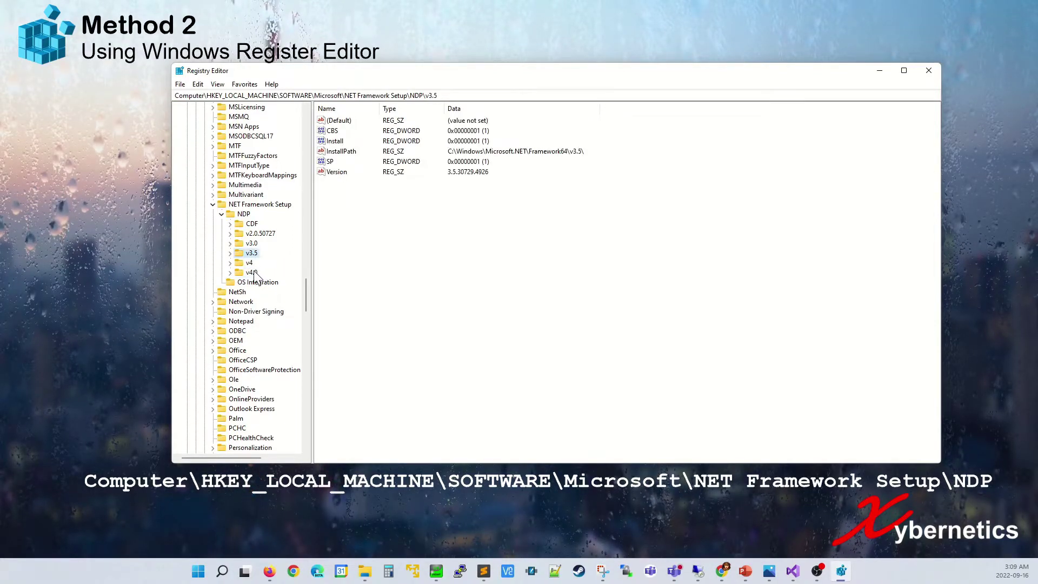
pyautogui.click(250, 264)
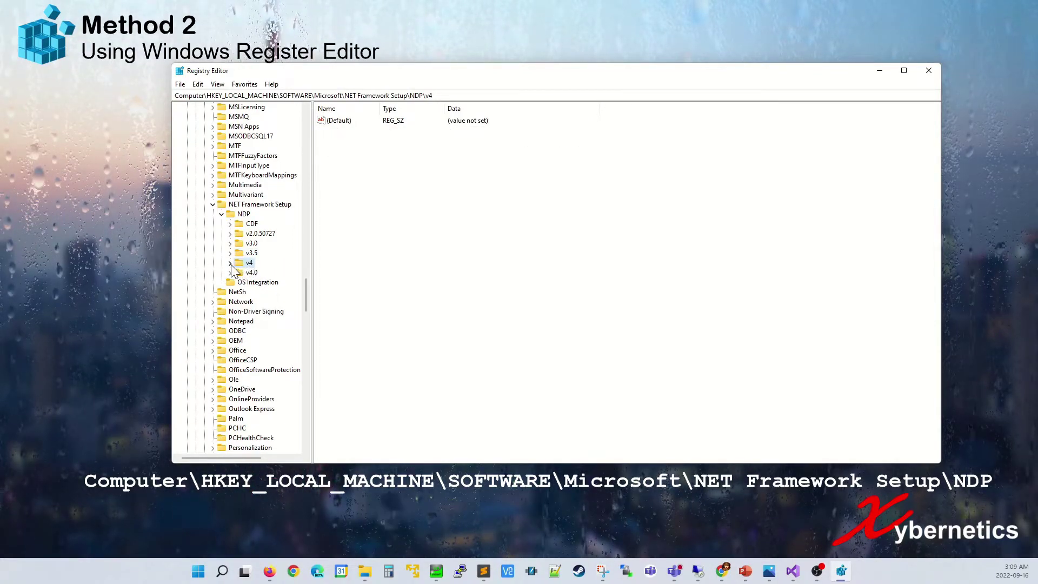
# Open the v4\Client Version value to read 4.8.04161, then cancel without changes.
pyautogui.click(230, 264)
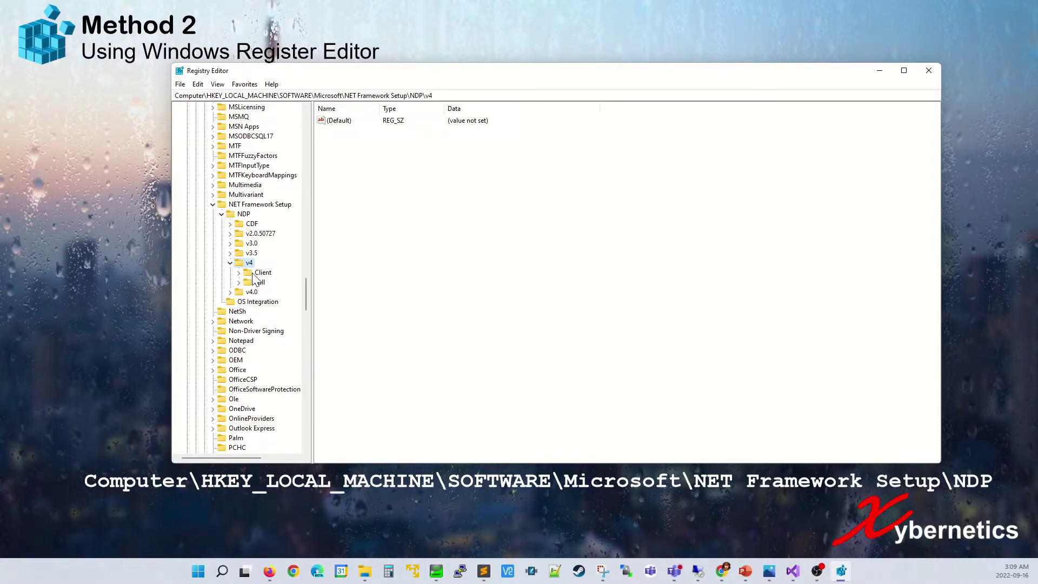
pyautogui.click(239, 274)
pyautogui.click(264, 274)
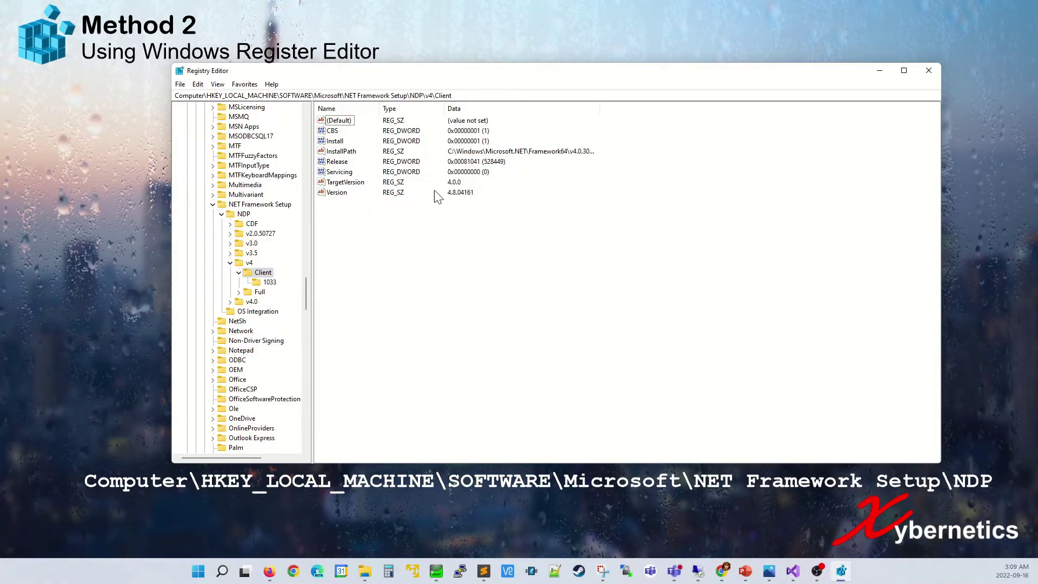
pyautogui.doubleClick(338, 193)
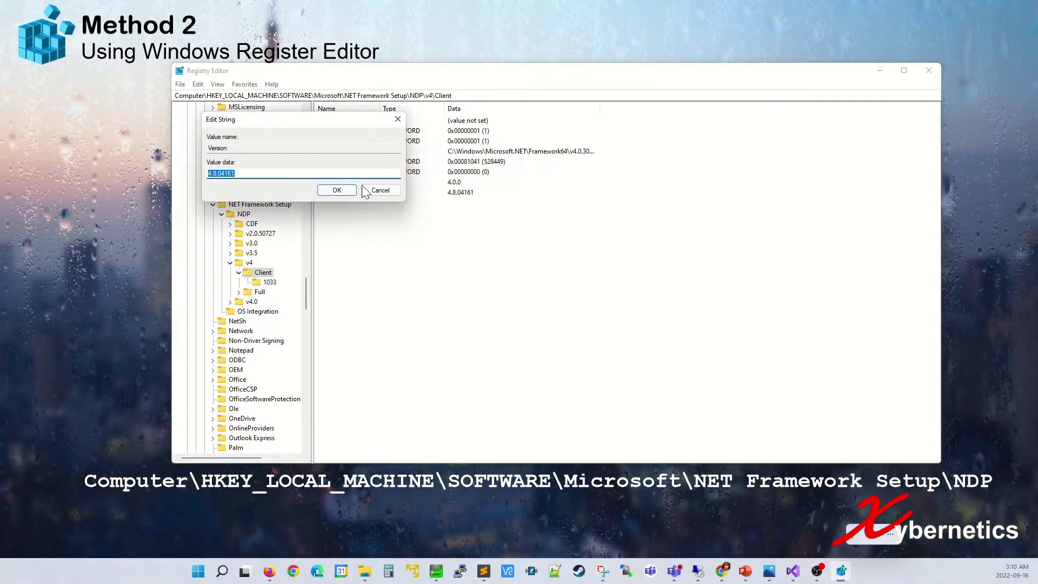
pyautogui.click(380, 190)
# Collapse v4 and read the v3.0 (3.0.30729.4926) and v2.0.50727 (2.0.50727.4927) versions.
pyautogui.click(230, 262)
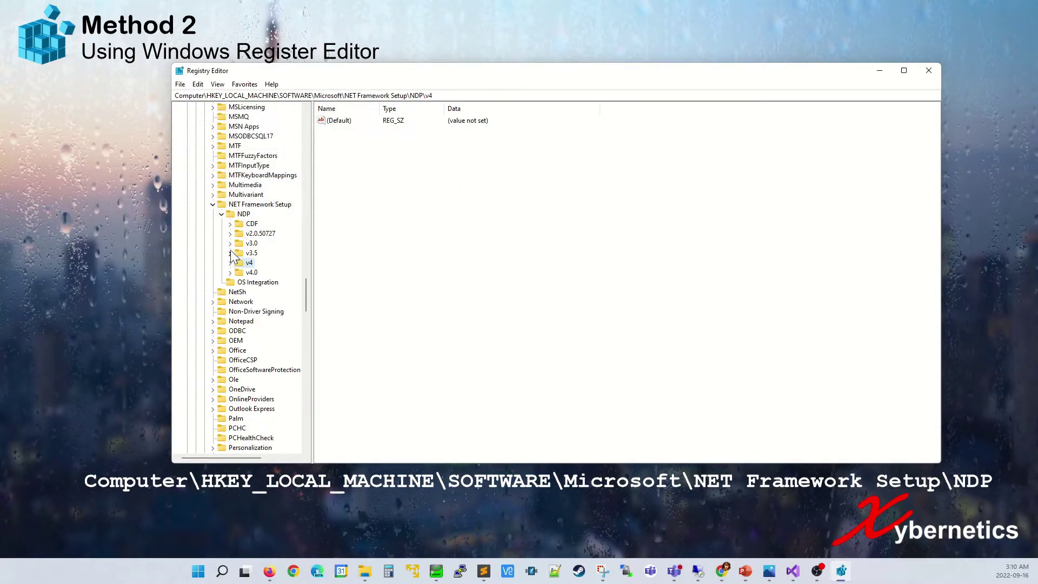
pyautogui.click(230, 244)
pyautogui.click(250, 244)
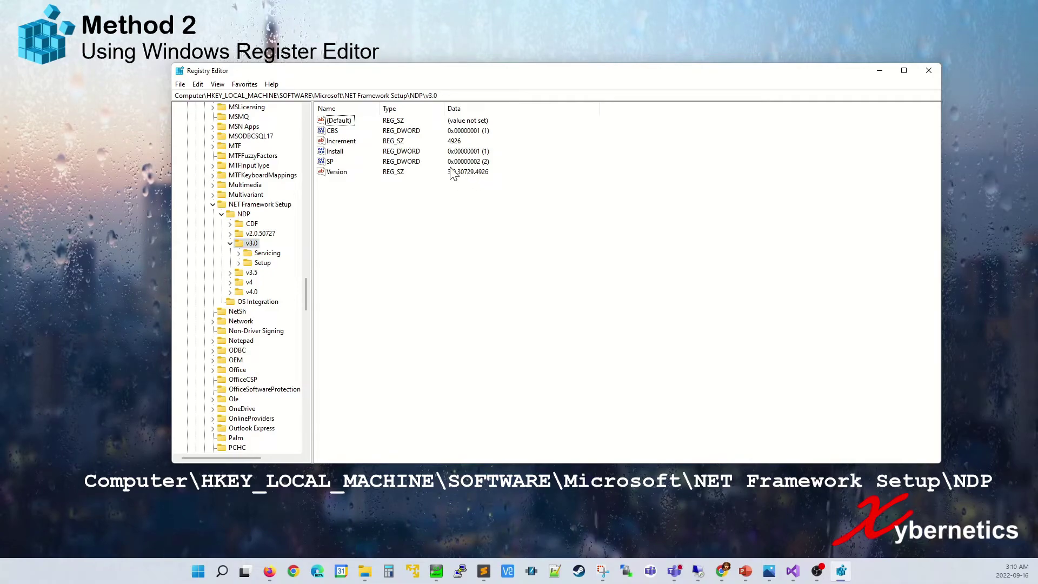
pyautogui.click(230, 244)
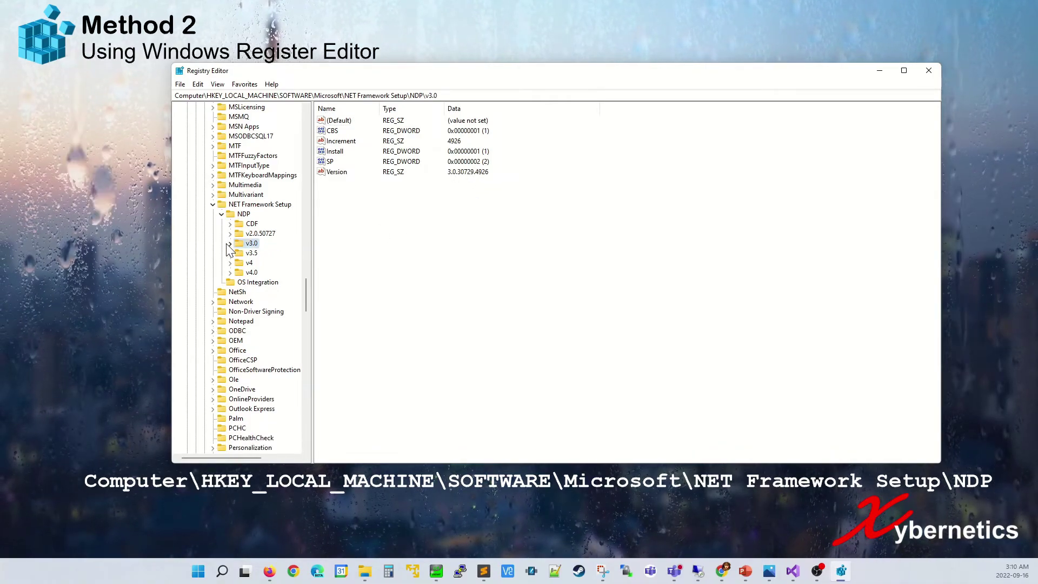
pyautogui.click(230, 234)
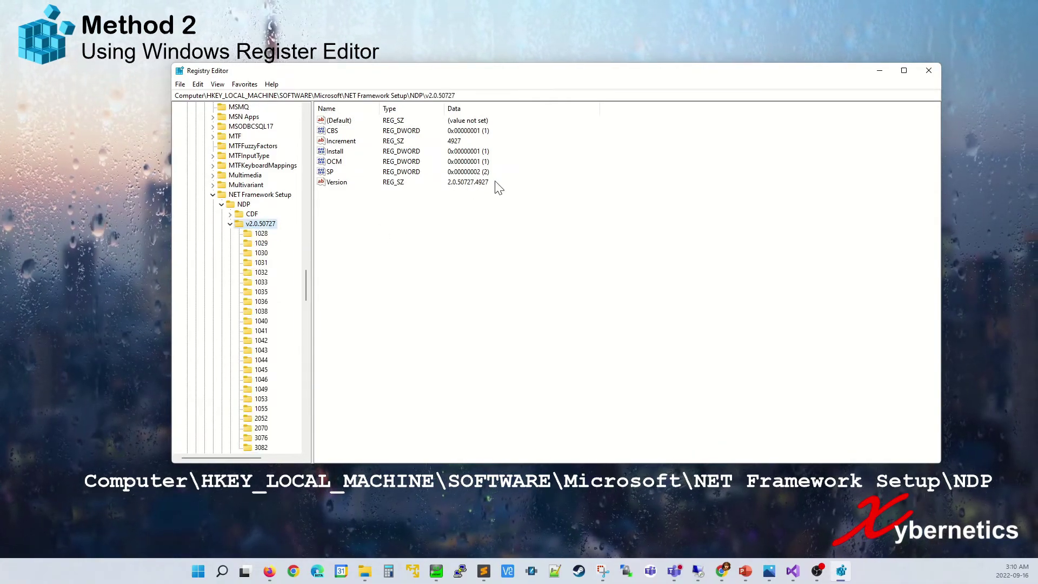
pyautogui.click(230, 224)
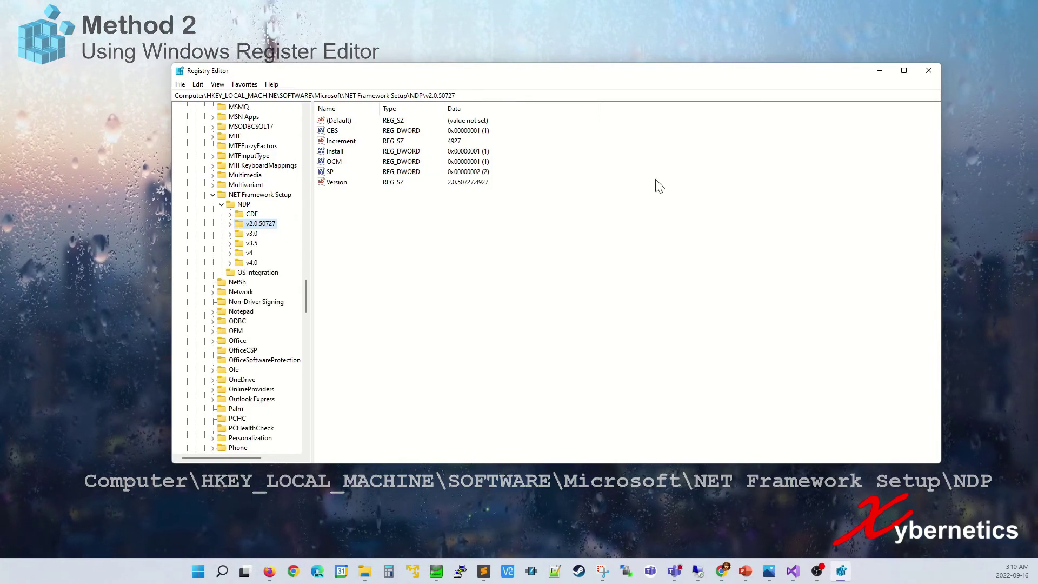